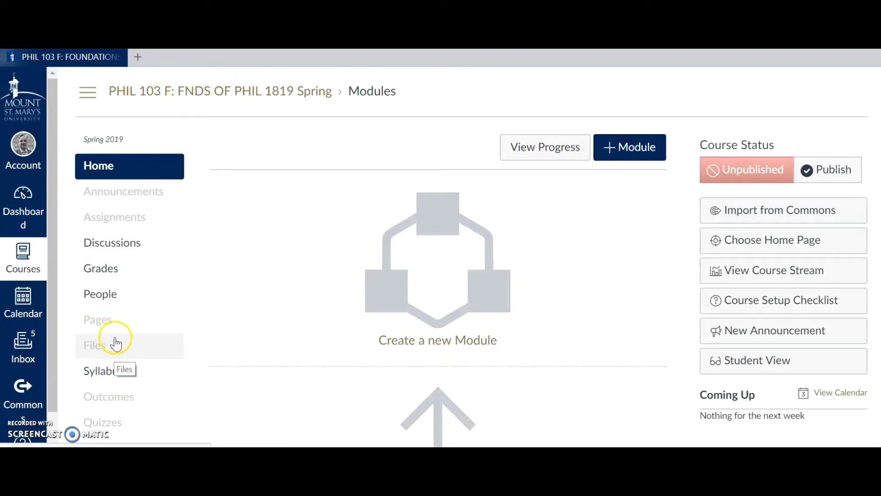
scroll(116, 343, down, 3)
scroll(116, 343, down, 1)
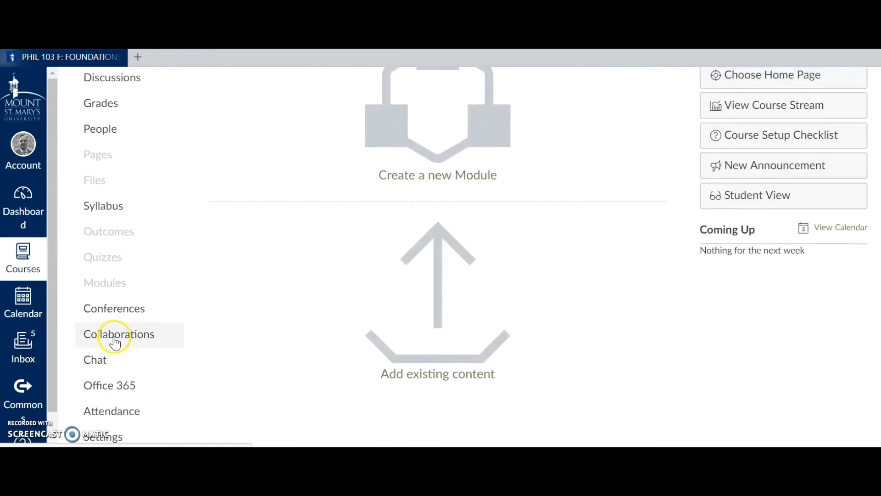
Step: Reach the Import Content page for the PHIL 103 course via course Settings
click(102, 436)
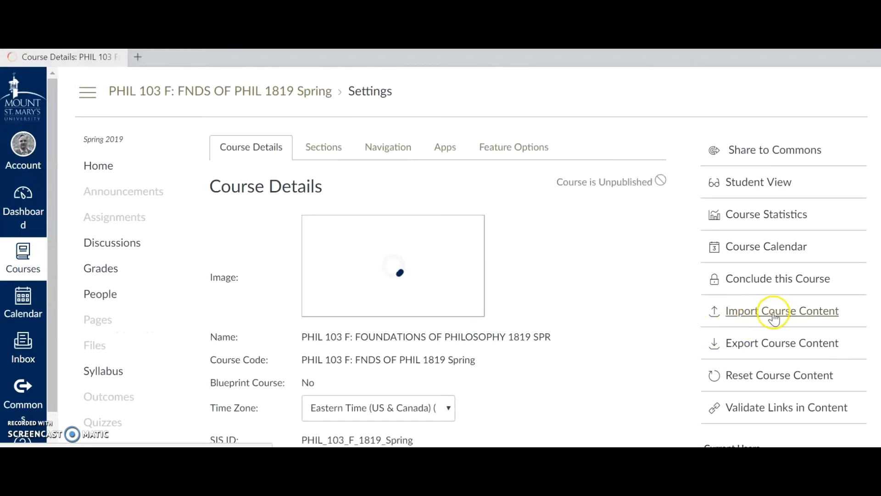
click(781, 312)
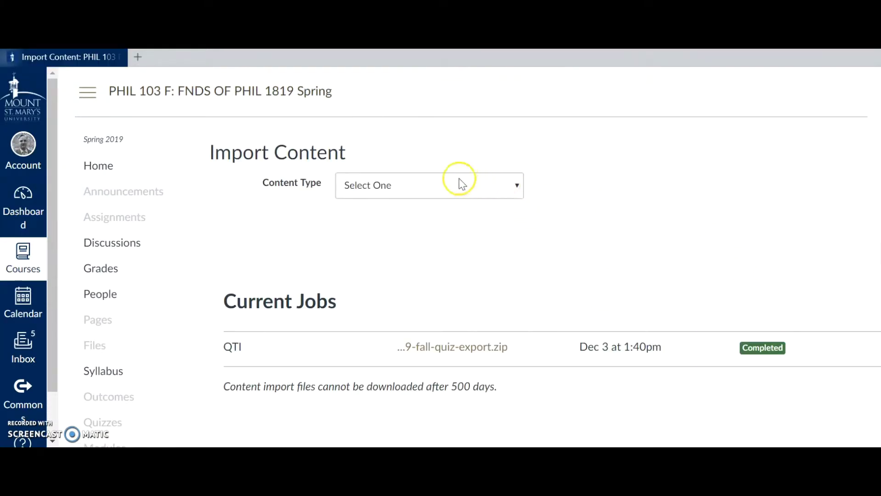
Step: Choose QTI .zip file as content type and attach the phil-203 quiz export zip as source
click(516, 186)
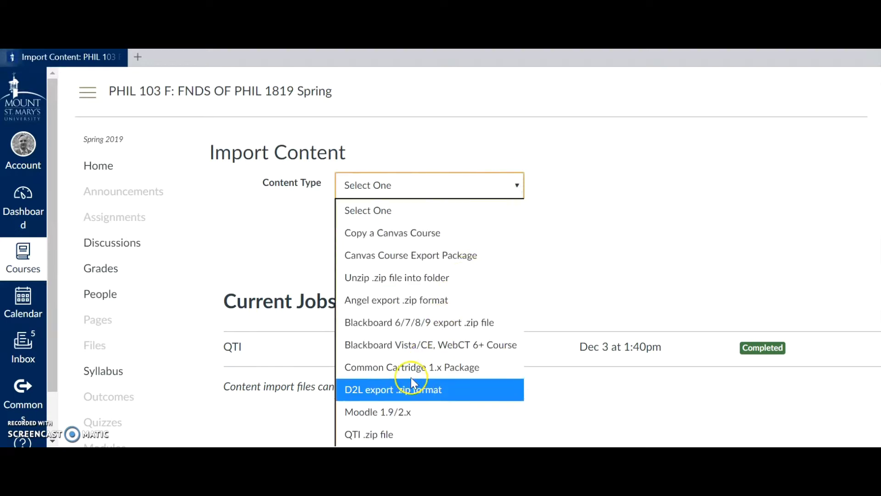
click(394, 435)
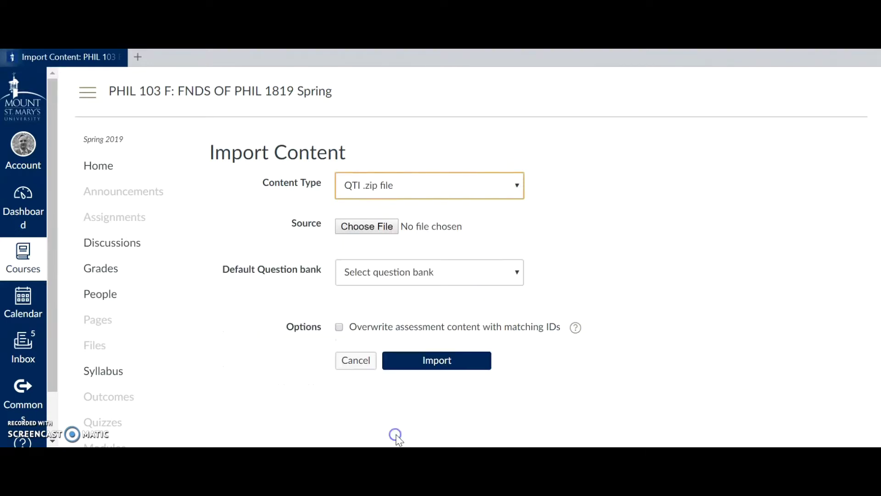
click(377, 225)
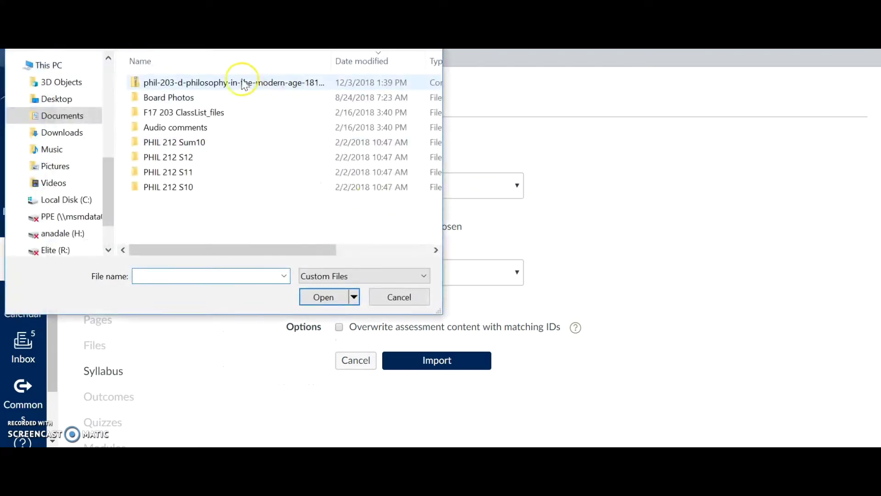
click(200, 86)
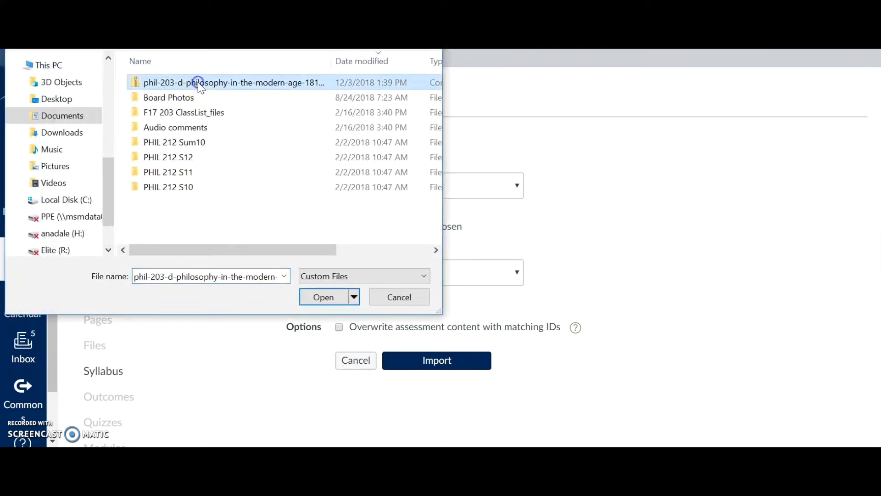
click(323, 297)
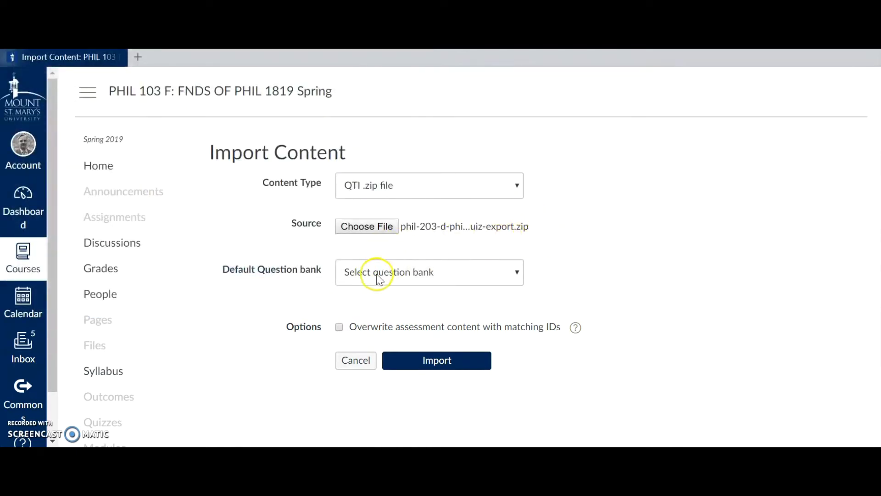
Step: Import the quiz into a new question bank named Reading Survey and run the import
click(377, 271)
click(369, 320)
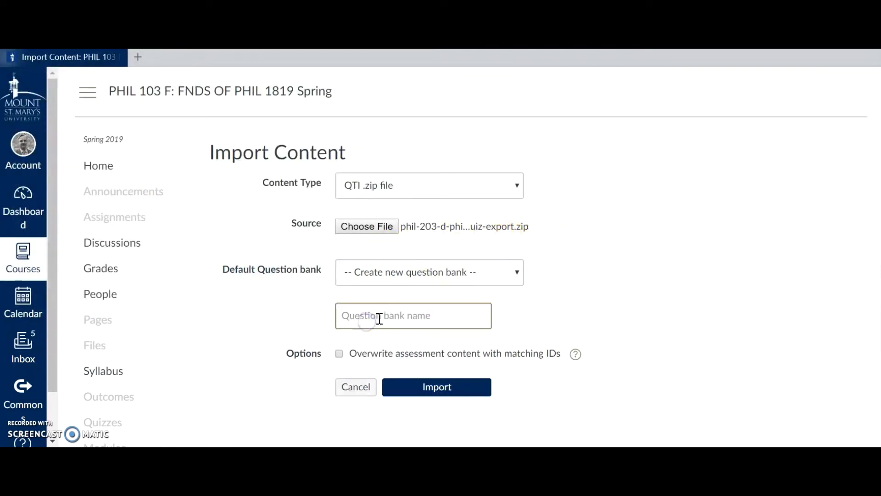
click(372, 315)
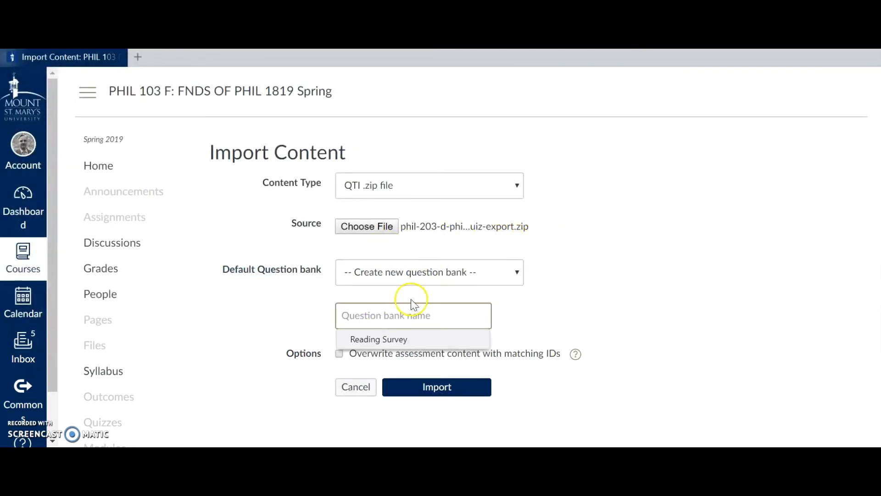
click(396, 339)
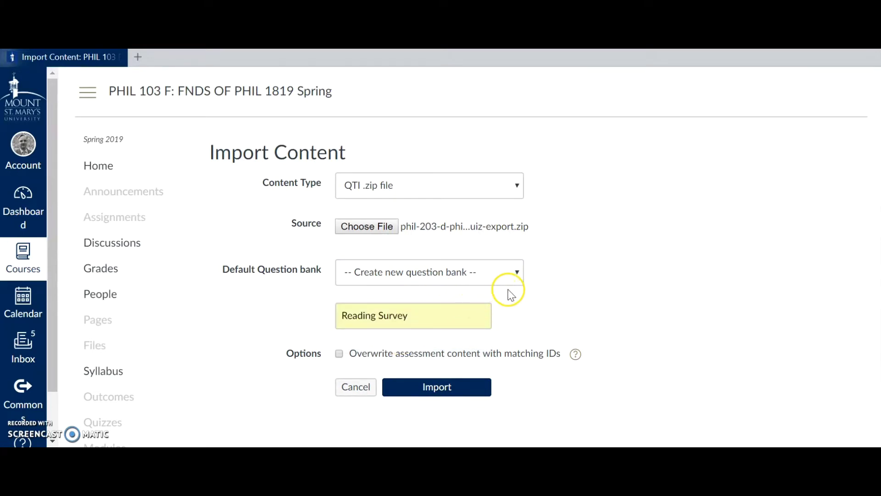
click(416, 386)
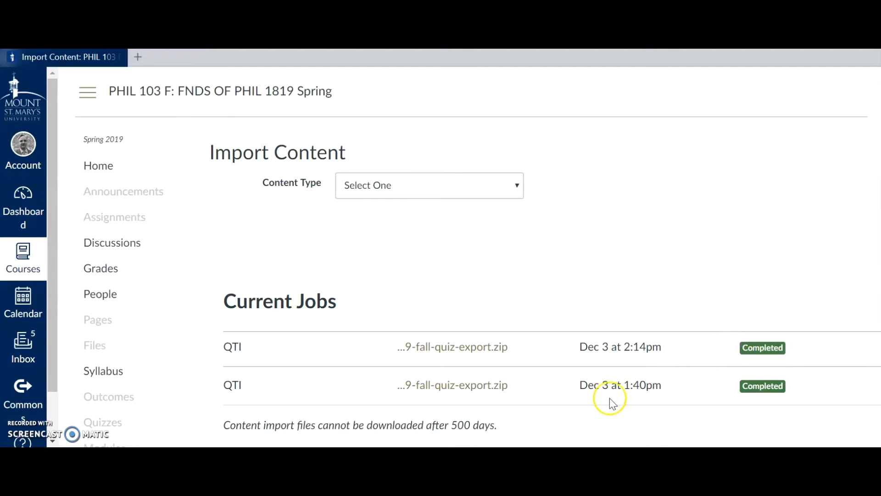
scroll(101, 359, down, 1)
Step: View the course Quizzes list and select the imported Reading Survey
click(103, 352)
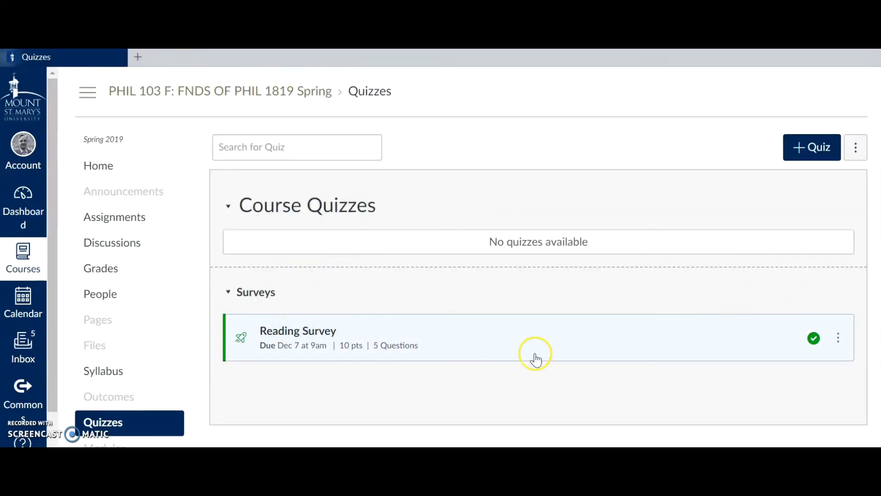
click(323, 331)
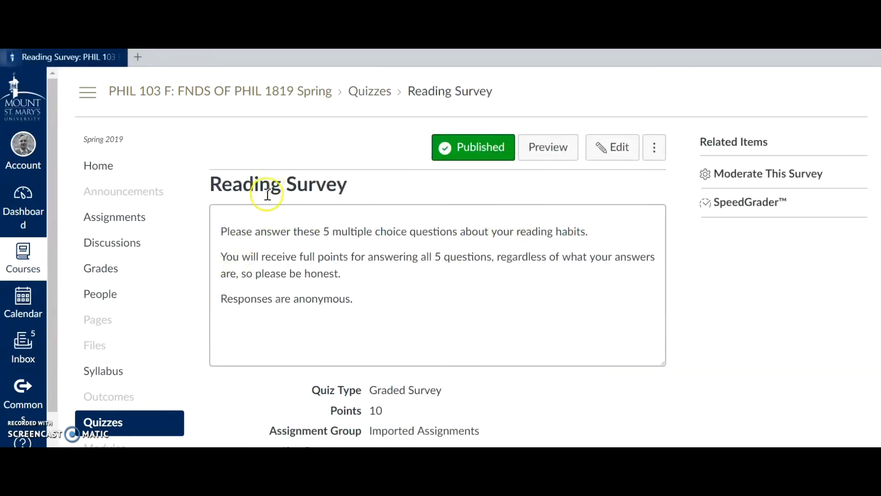
scroll(275, 221, down, 3)
scroll(310, 248, down, 3)
scroll(309, 261, down, 2)
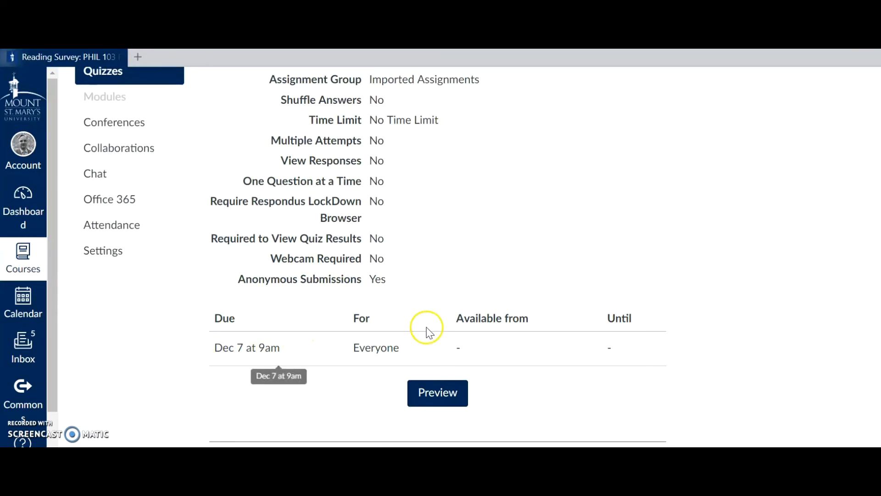
scroll(427, 329, up, 8)
Step: Review the Reading Survey's settings (anonymous submissions, Dec 7 due date), then go to course Home
click(454, 147)
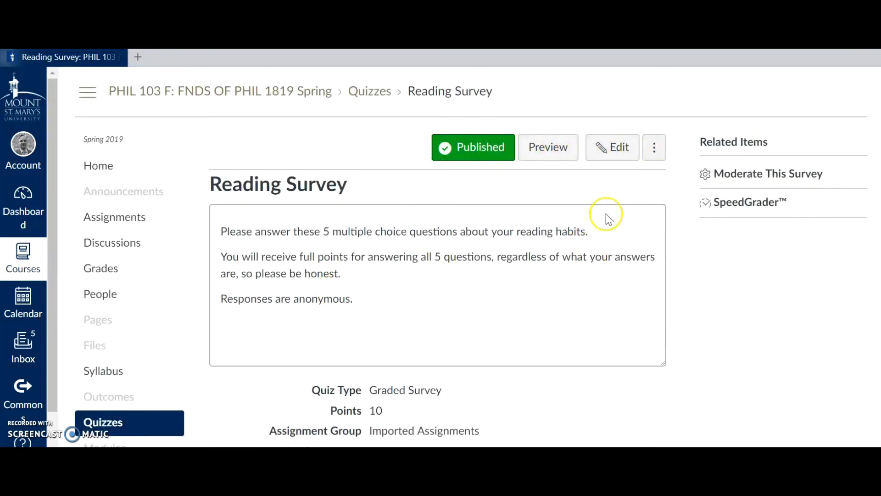
scroll(553, 228, down, 2)
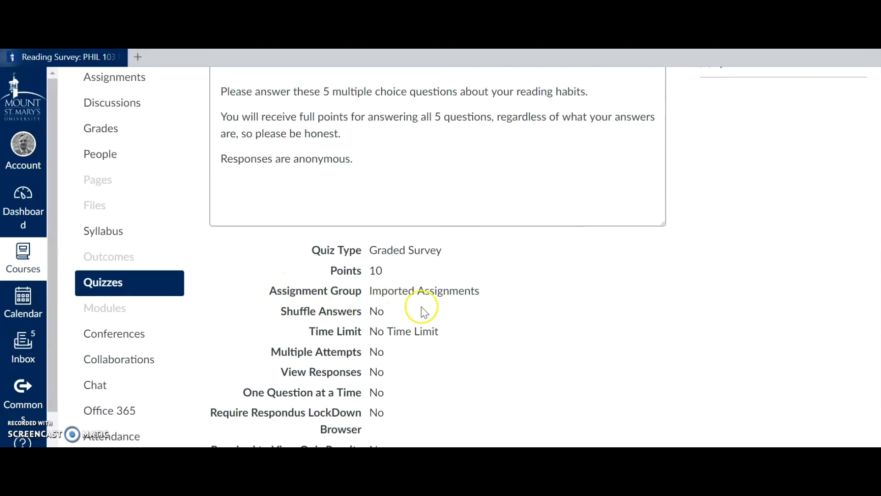
scroll(488, 303, up, 2)
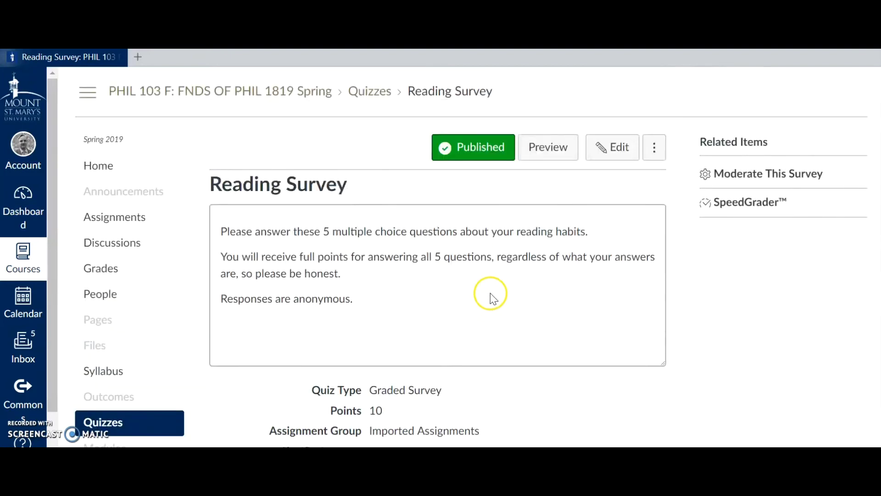
click(98, 165)
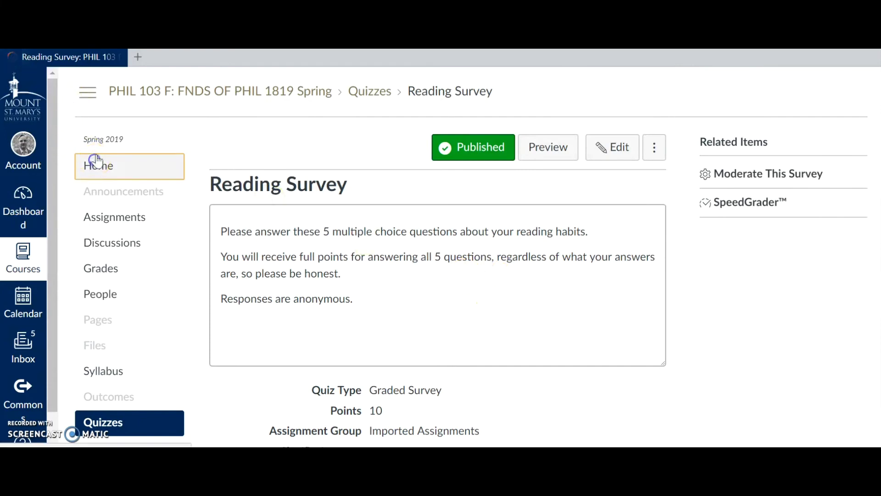